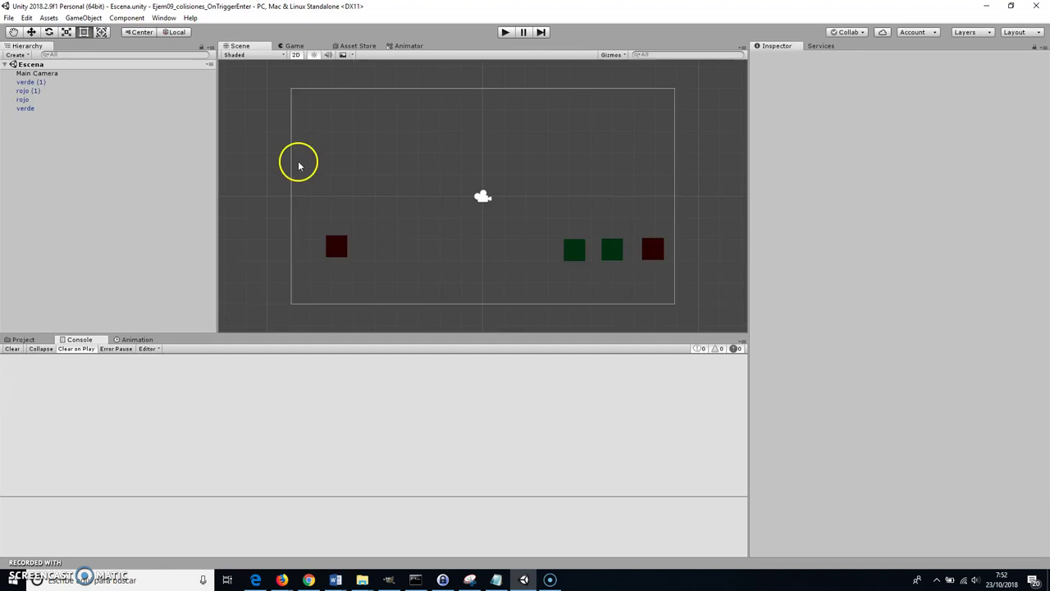
# - Select rojo (1) and browse to the prefabs folder holding the rojo and verde prefabs
pyautogui.click(33, 91)
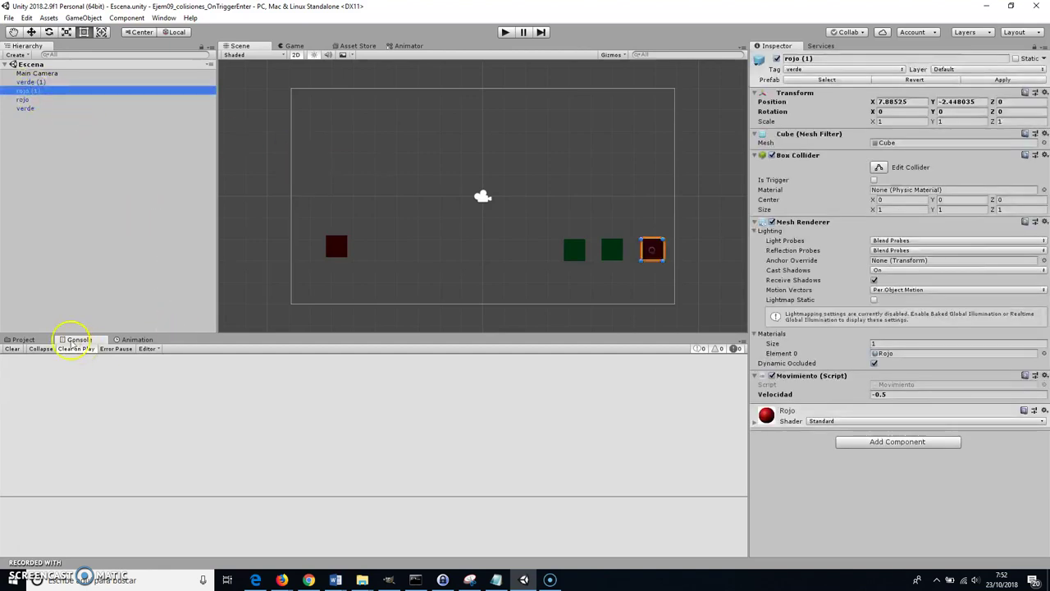
pyautogui.click(24, 339)
pyautogui.click(24, 339)
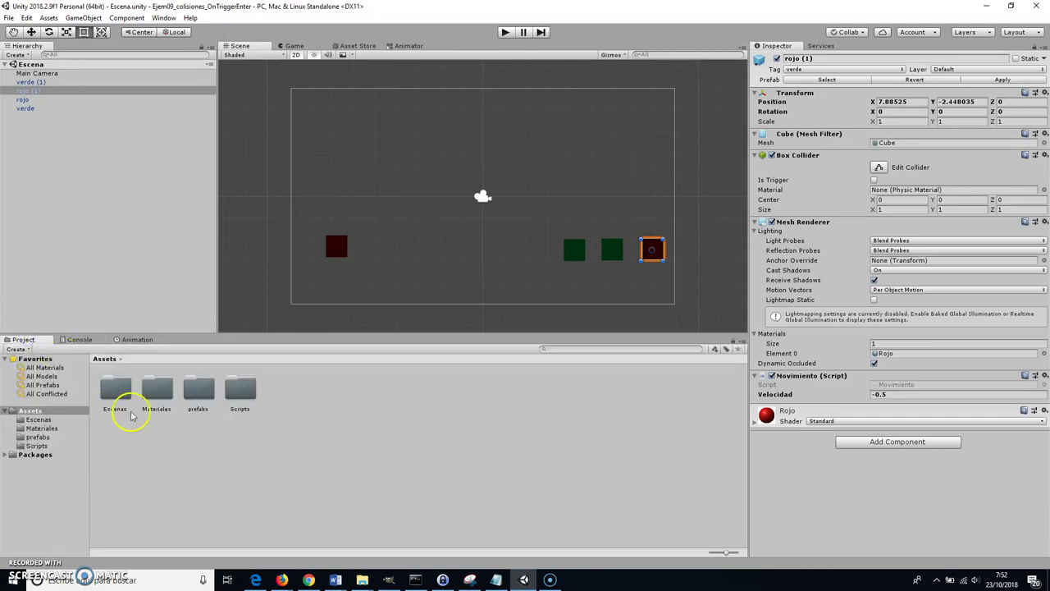
pyautogui.doubleClick(193, 395)
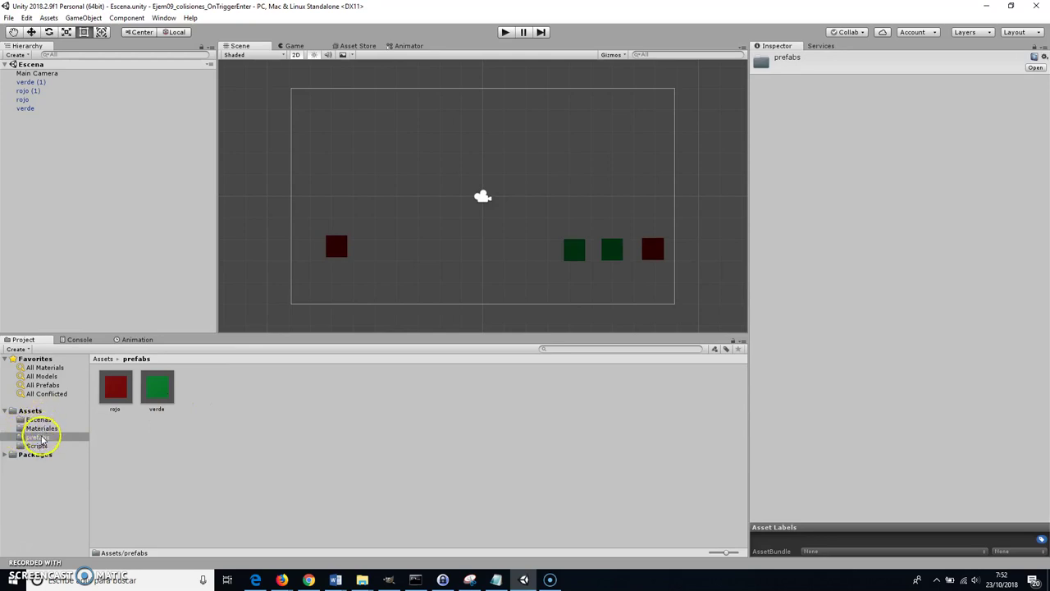
# - Select rojo, open the Scripts folder and preview the ColisionRojo and Movimiento scripts
pyautogui.click(335, 245)
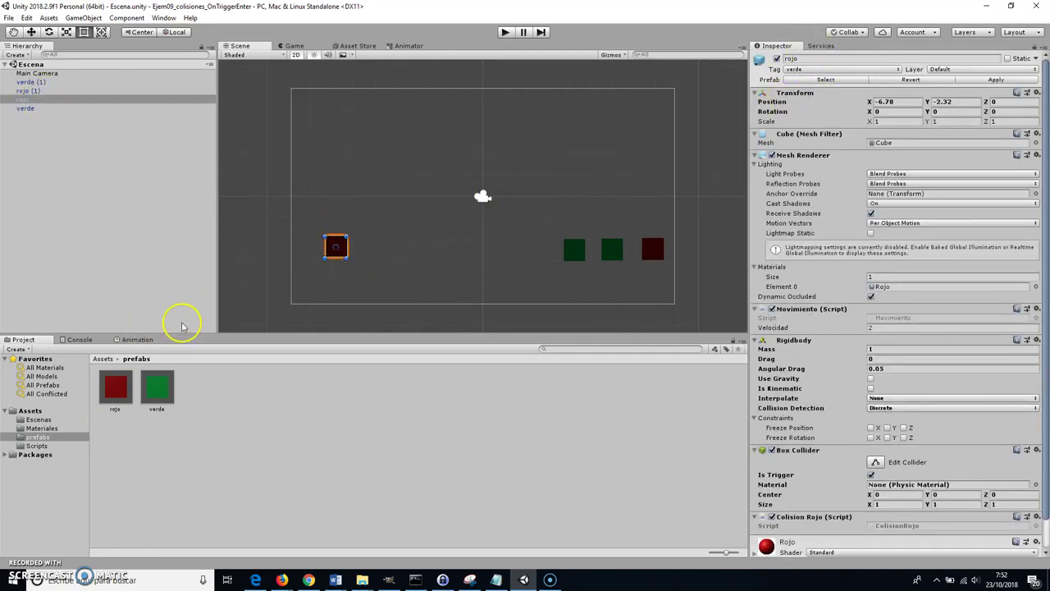
pyautogui.click(38, 446)
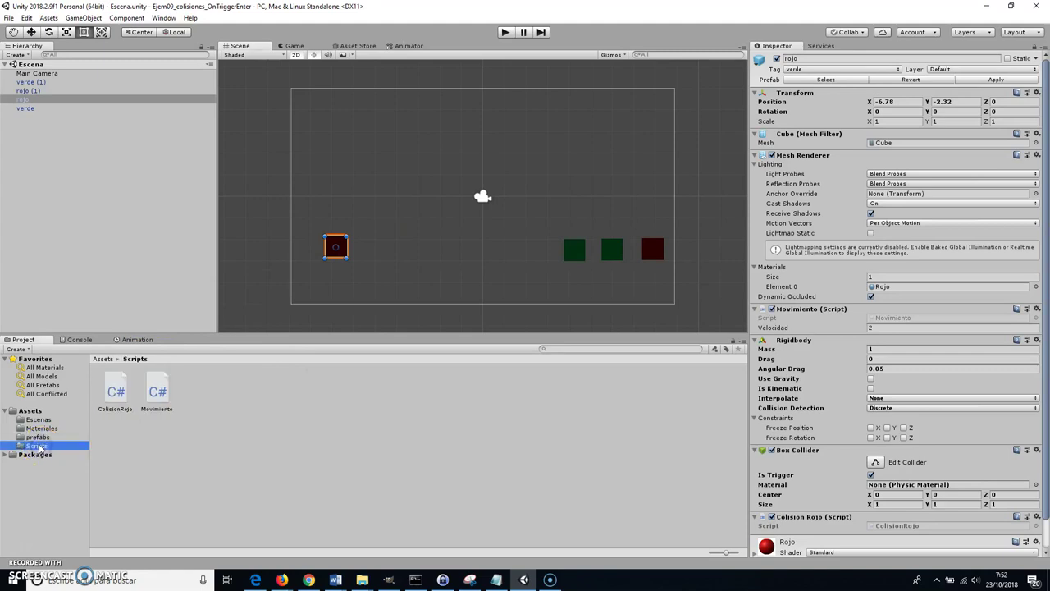
pyautogui.click(115, 395)
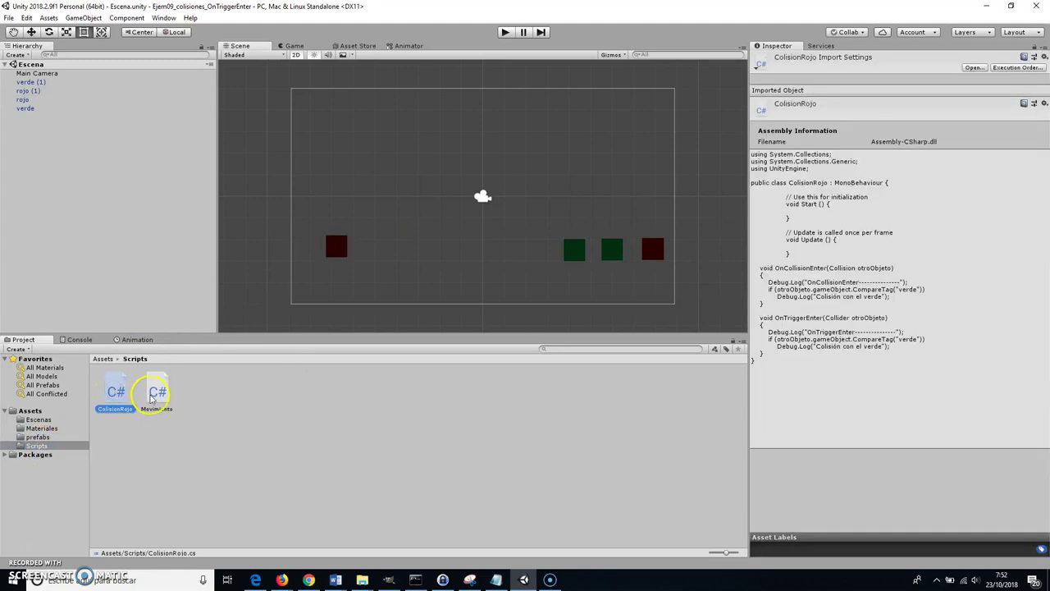
pyautogui.click(151, 398)
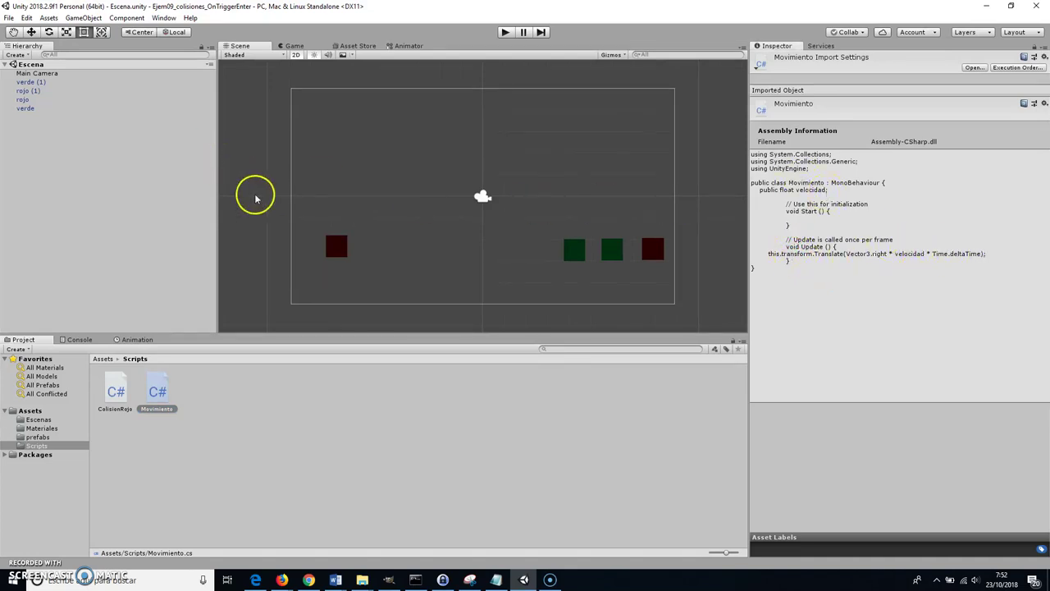
# - Inspect the components of rojo, verde (1) and verde, rechecking the Movimiento script
pyautogui.click(336, 247)
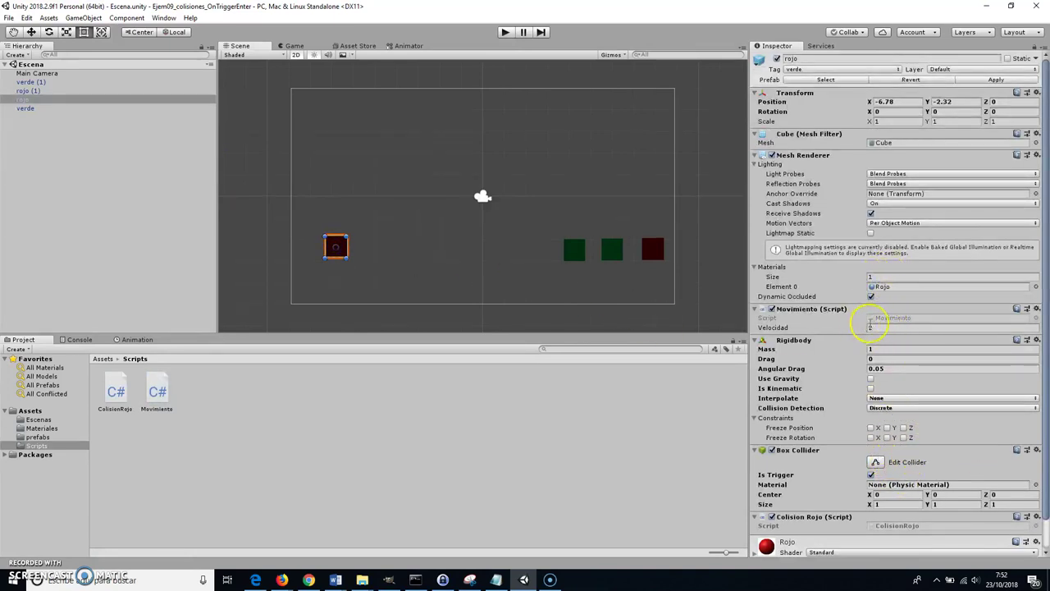
pyautogui.click(574, 250)
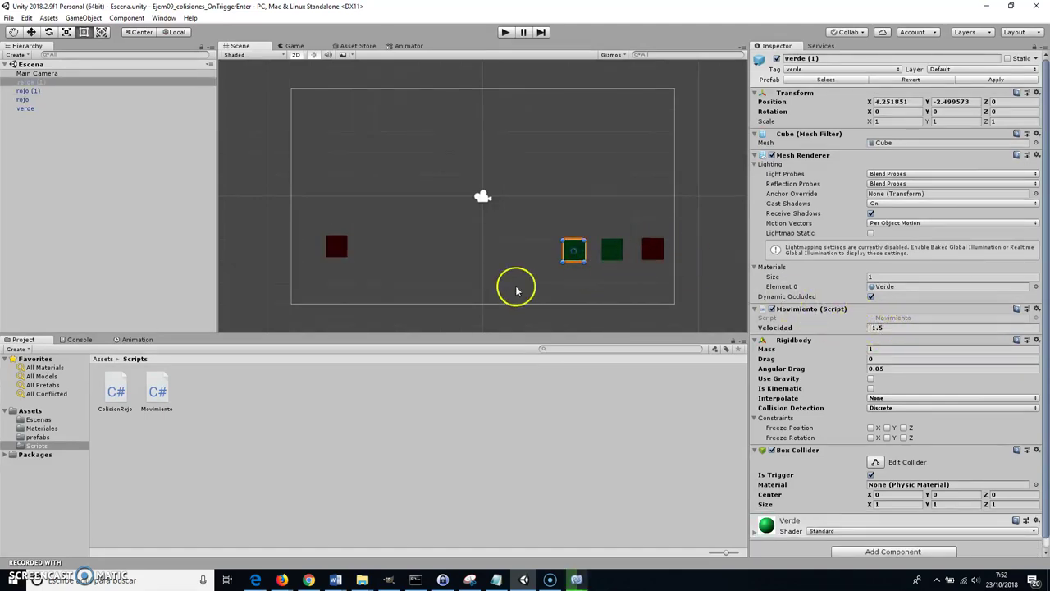
pyautogui.click(162, 397)
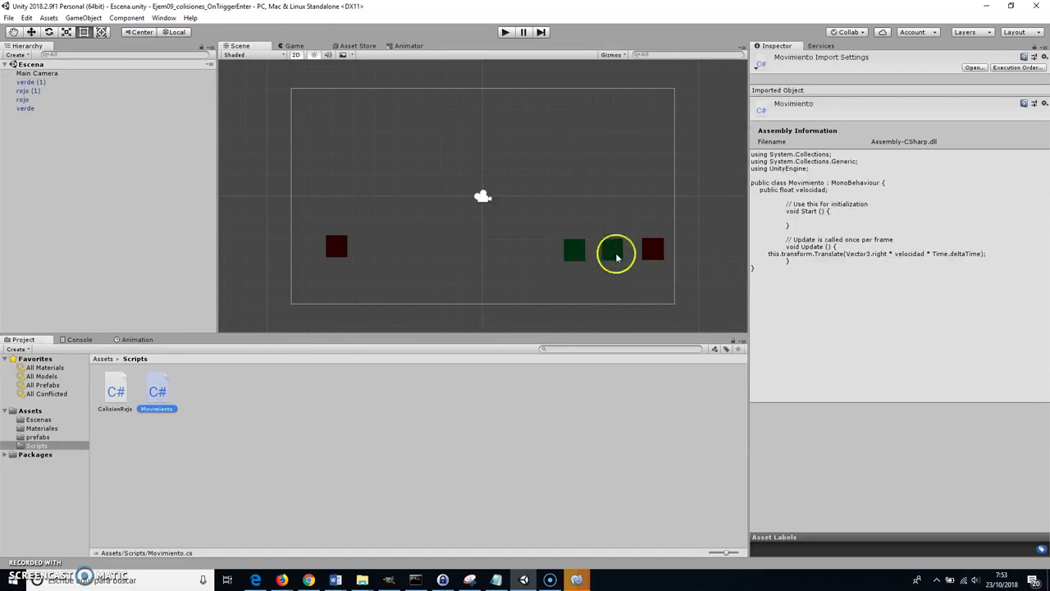
pyautogui.click(612, 250)
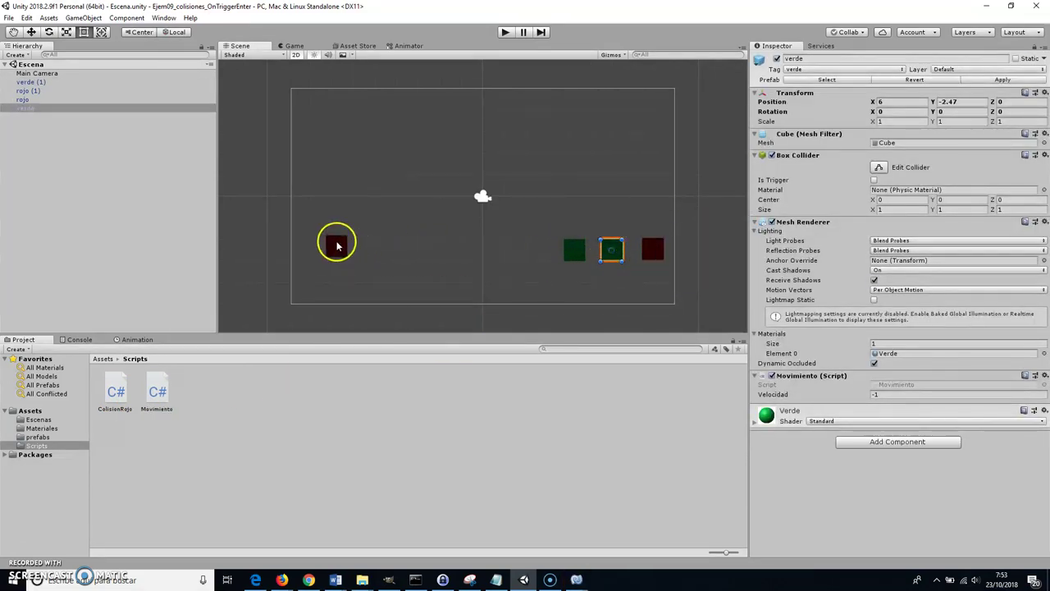
pyautogui.click(336, 247)
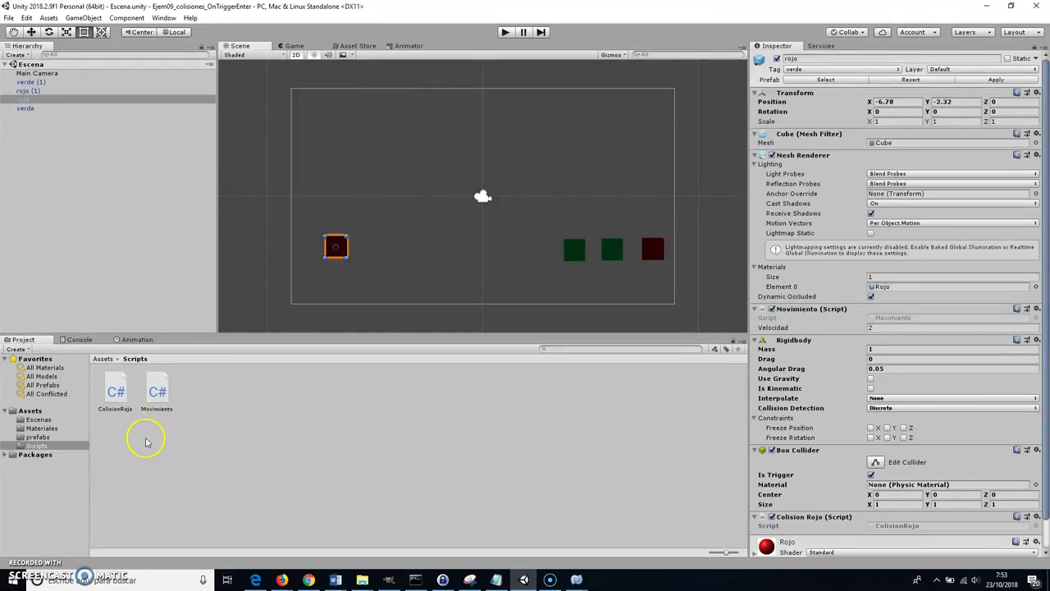
# - Review ColisionRojo's OnTriggerEnter logging code, then start Play mode
pyautogui.click(114, 393)
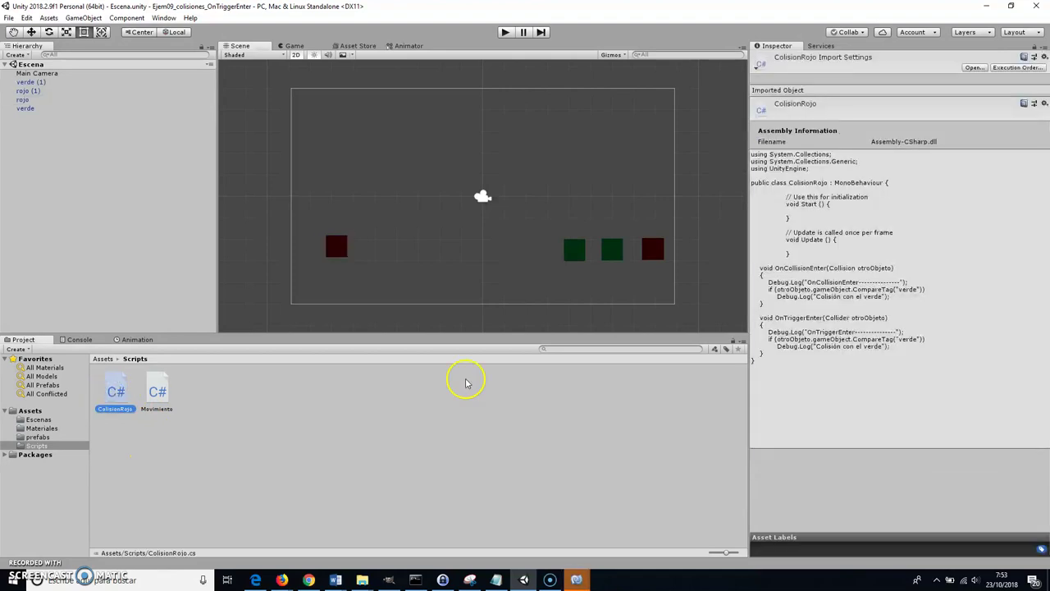
pyautogui.click(785, 302)
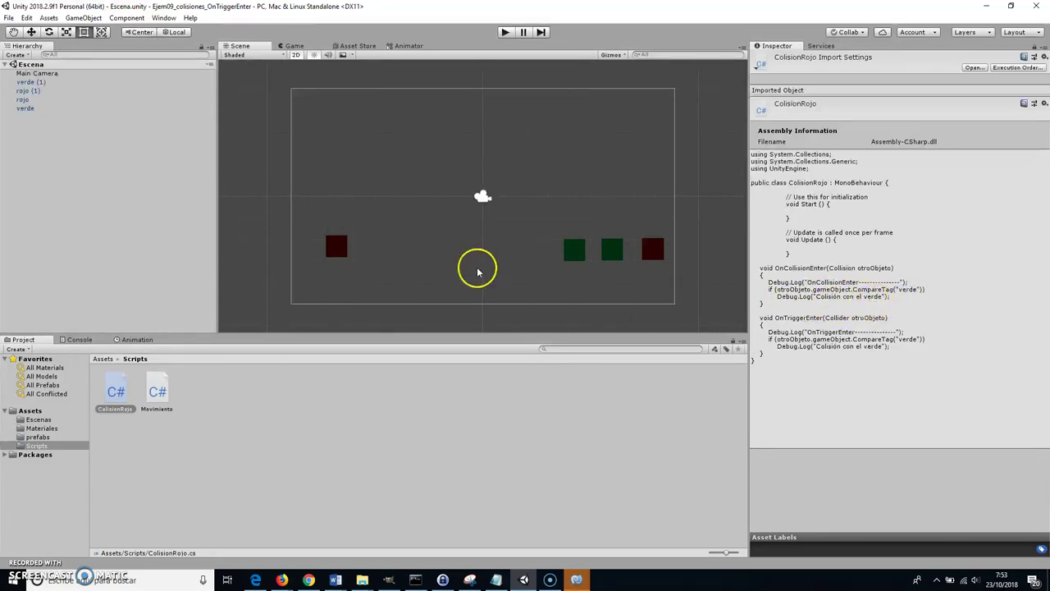
pyautogui.click(505, 33)
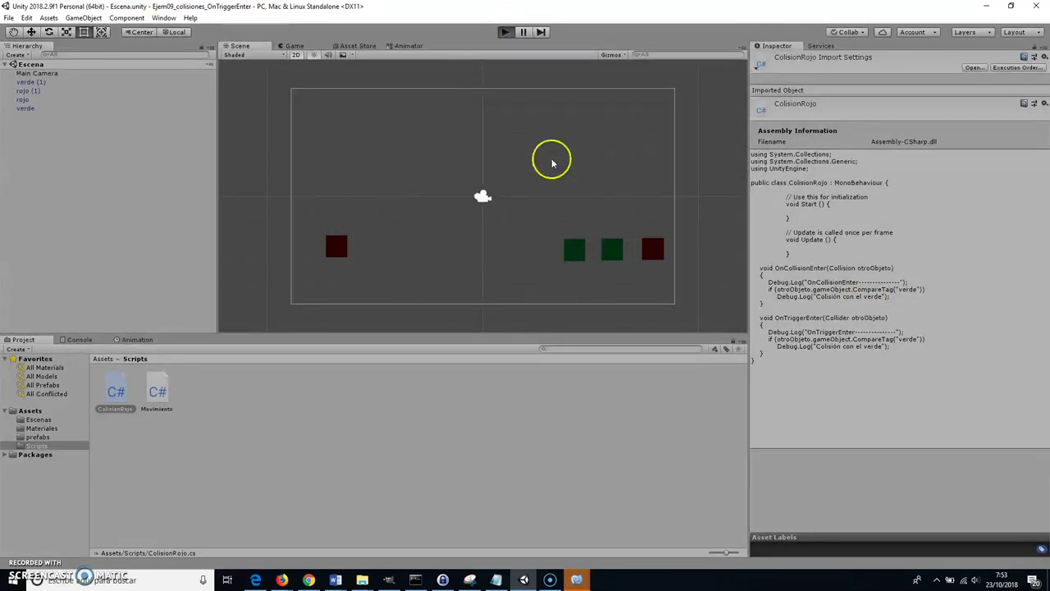
# - Run the scene briefly to watch the cubes move, then stop Play mode
pyautogui.click(506, 34)
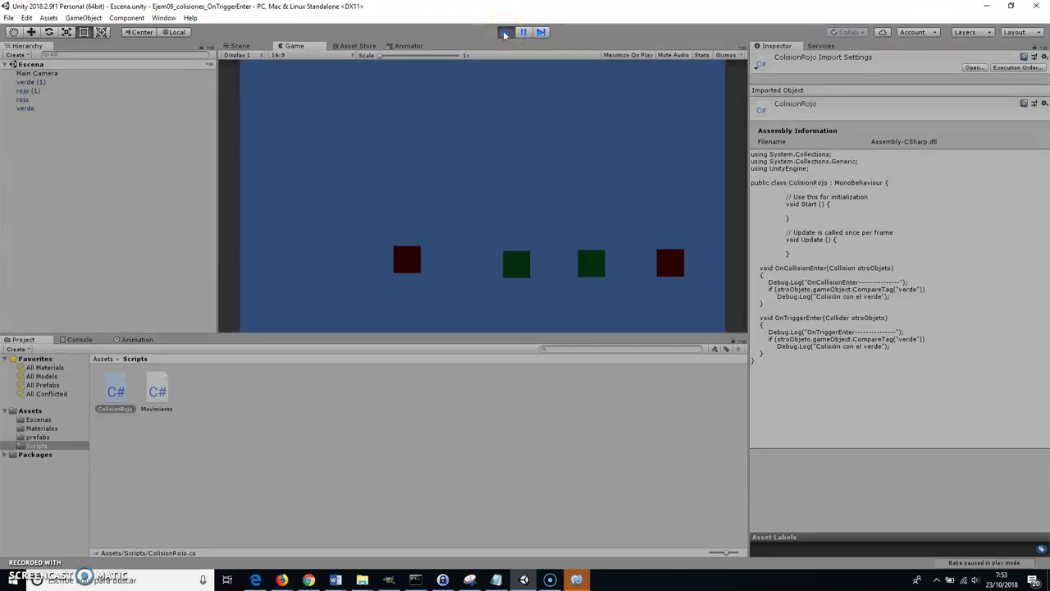
pyautogui.click(505, 33)
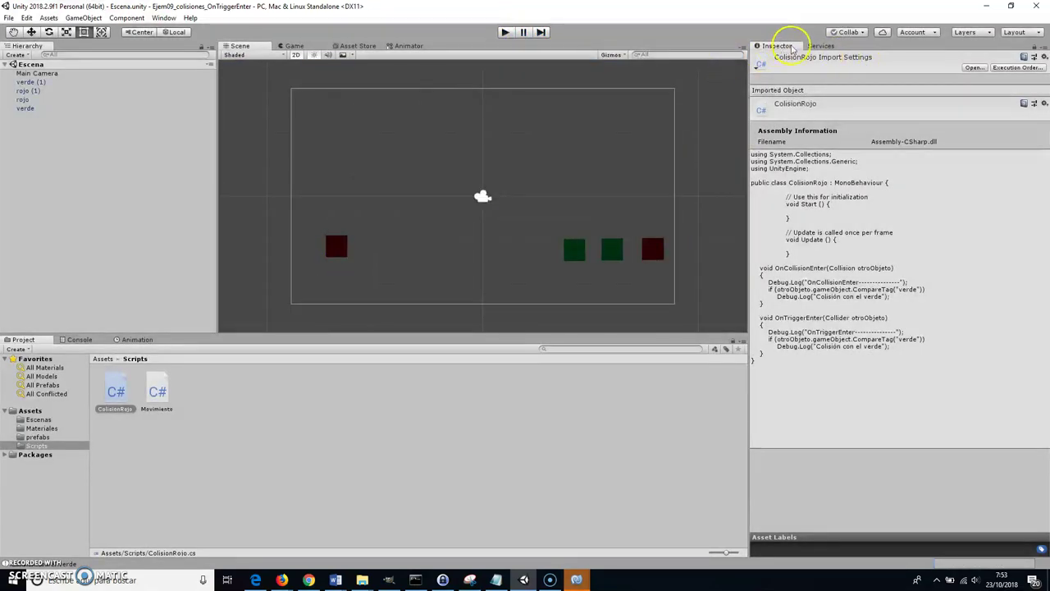
# - Turn off Is Trigger on rojo's Box Collider and run the scene to test collisions
pyautogui.click(23, 100)
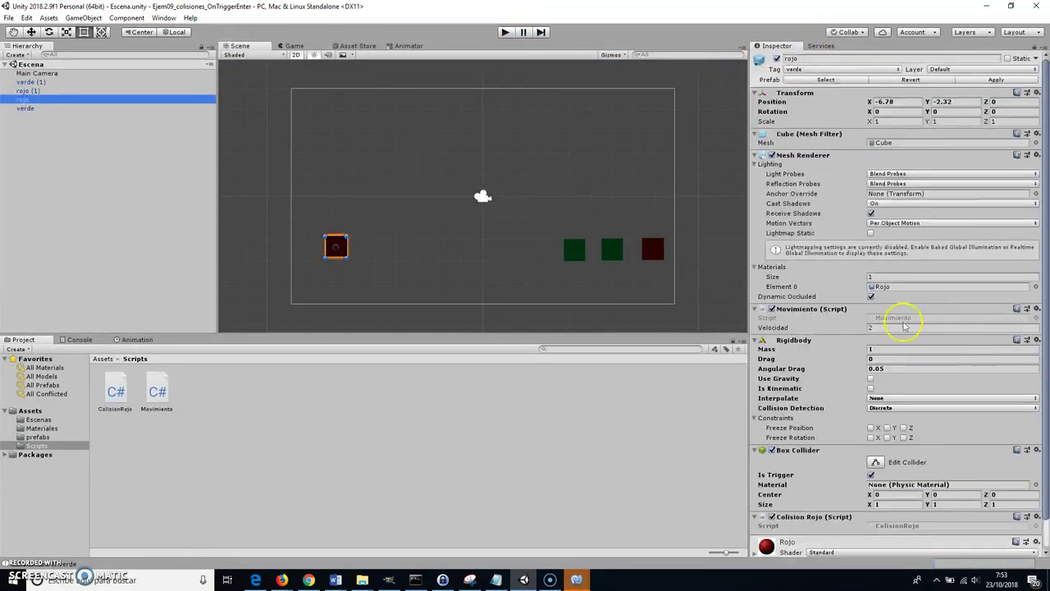
pyautogui.scroll(-2, 836, 410)
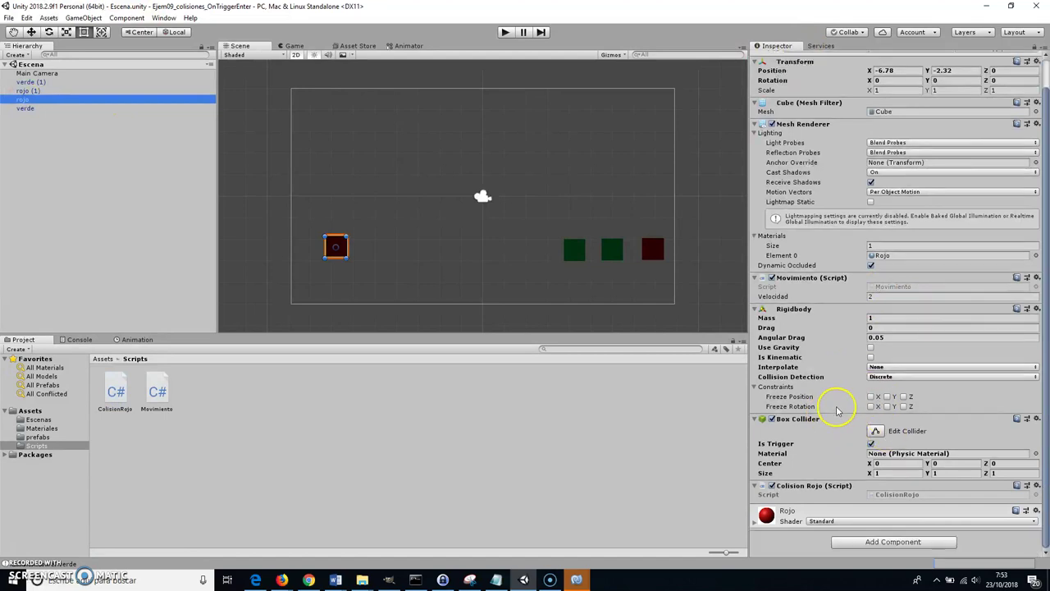
pyautogui.click(873, 443)
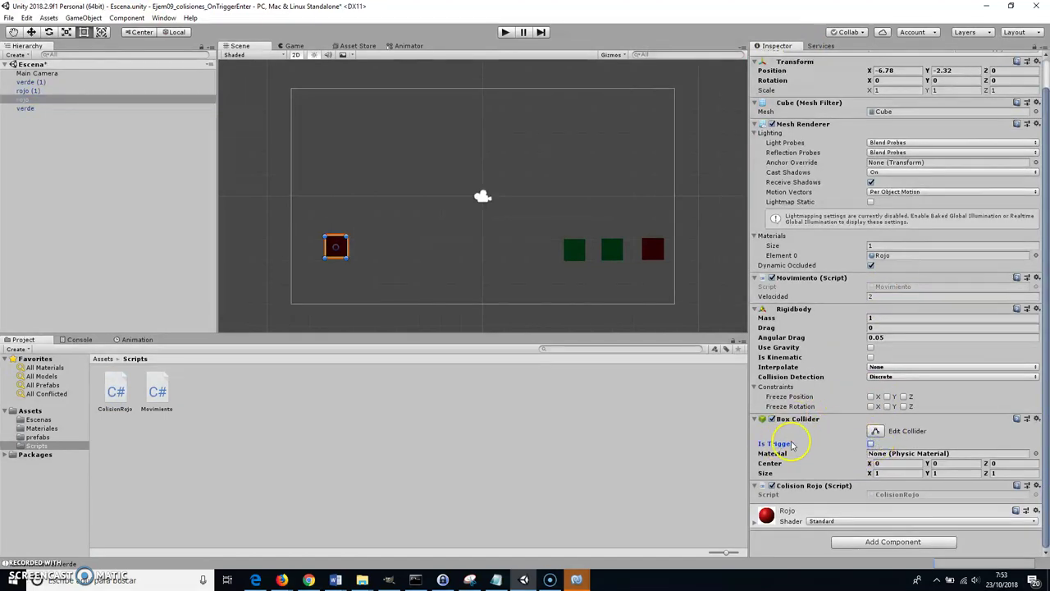
pyautogui.moveTo(771, 449)
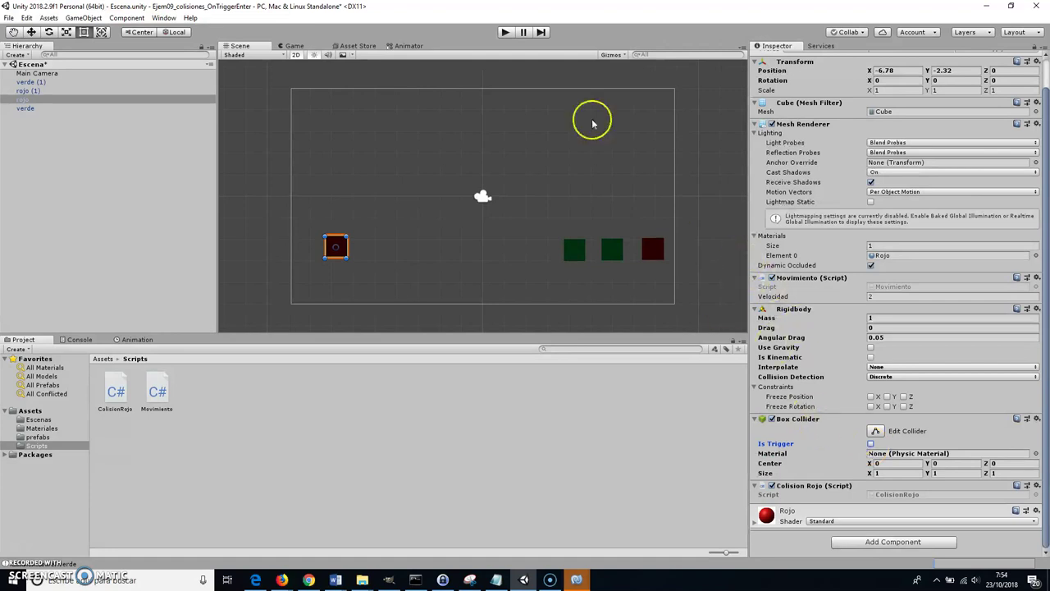
pyautogui.click(506, 34)
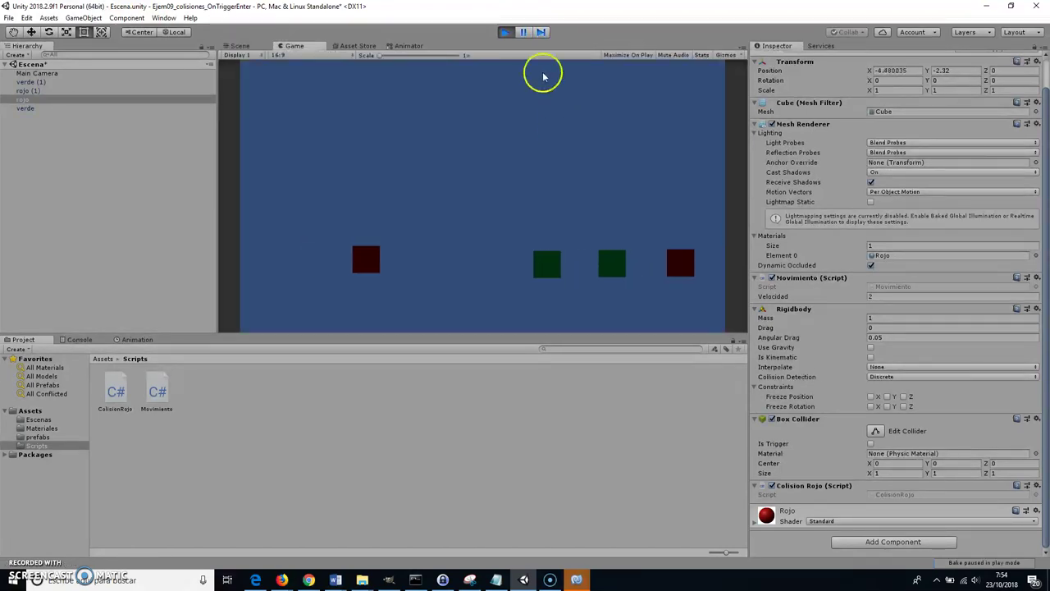
# - Select verde (1) and test-run the scene with its trigger off, then return to edit mode
pyautogui.click(506, 34)
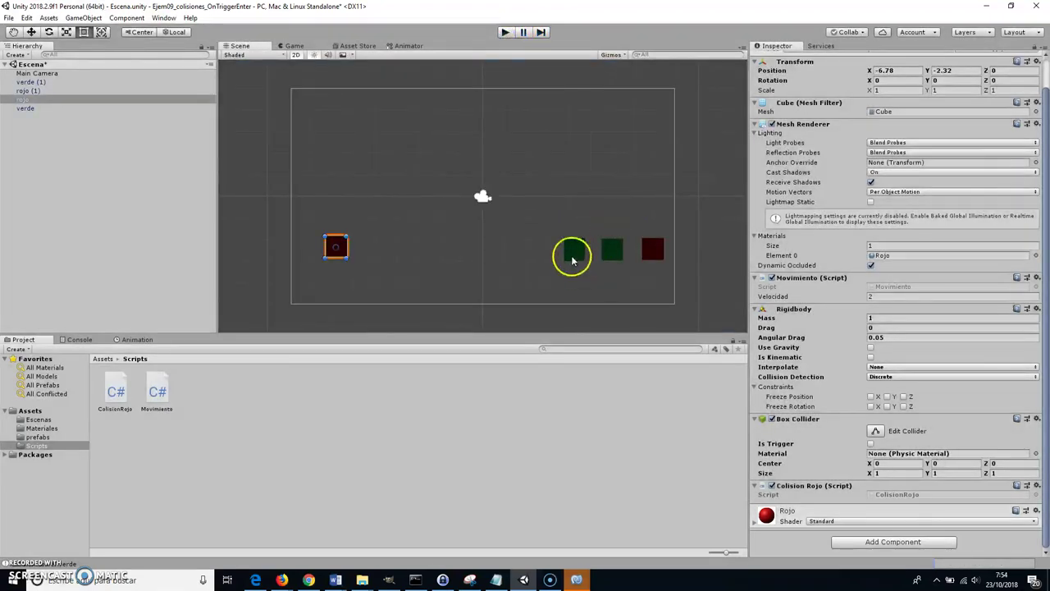
pyautogui.click(573, 250)
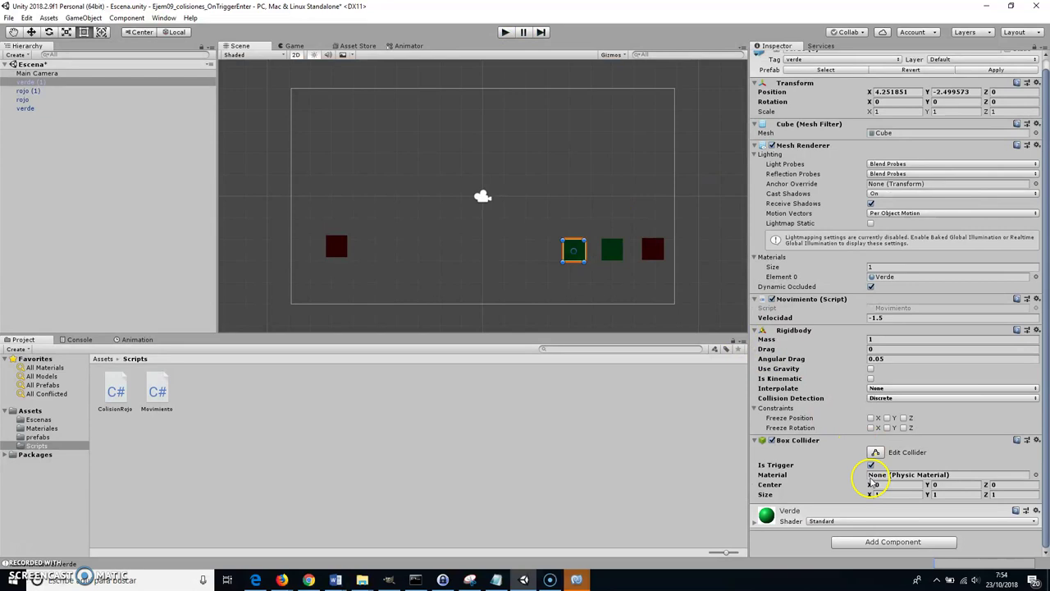
pyautogui.click(496, 33)
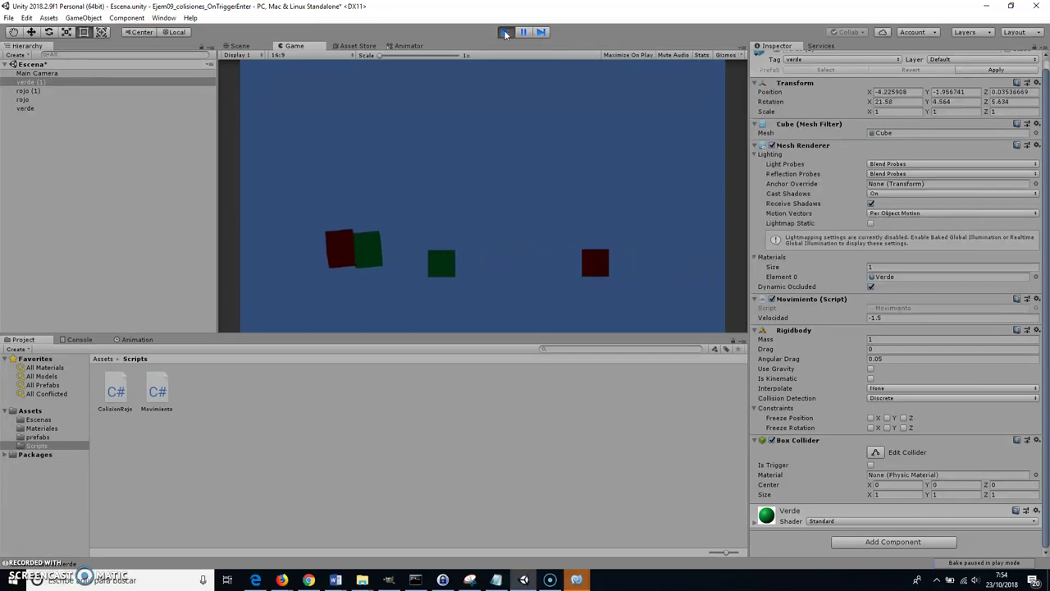
pyautogui.click(505, 33)
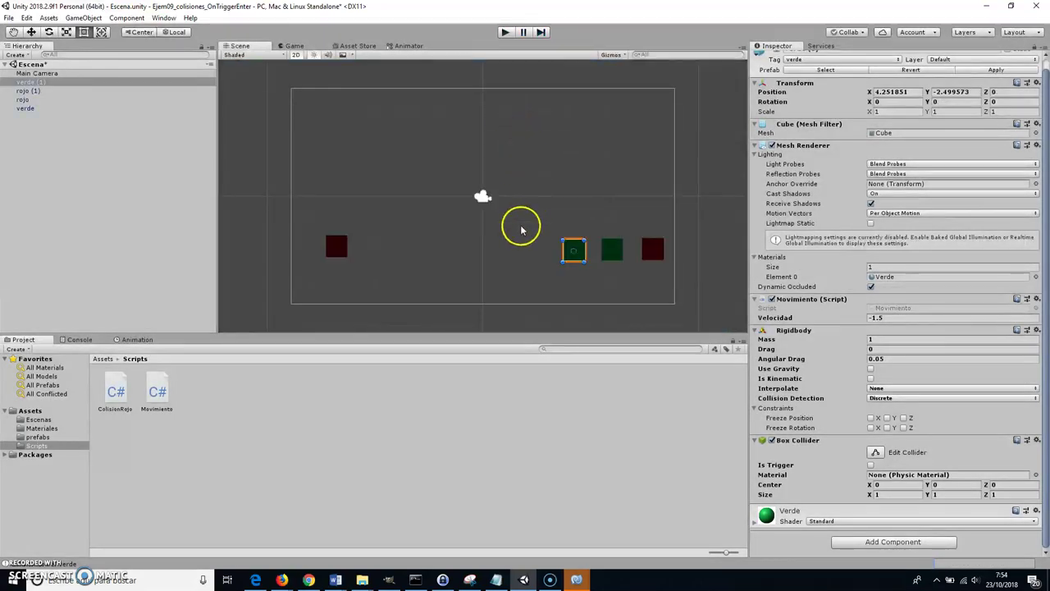
# - Show ColisionRojo's code, where OnCollisionEnter and OnTriggerEnter both log collisions with 'verde'
pyautogui.click(132, 395)
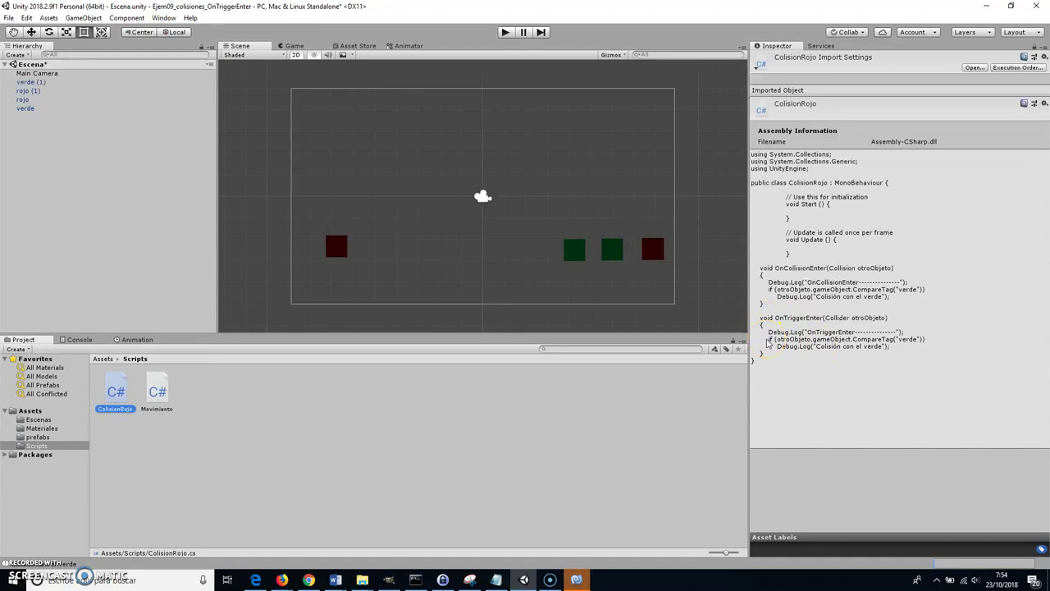
pyautogui.click(797, 346)
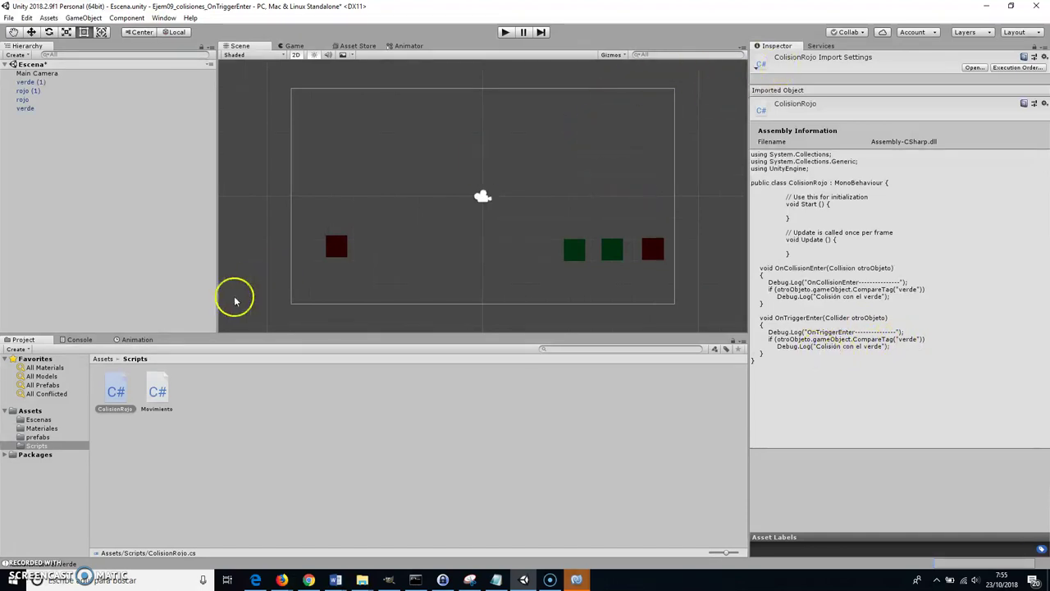
# - Turn Is Trigger back on for the green cube verde (1)'s Box Collider
pyautogui.click(338, 249)
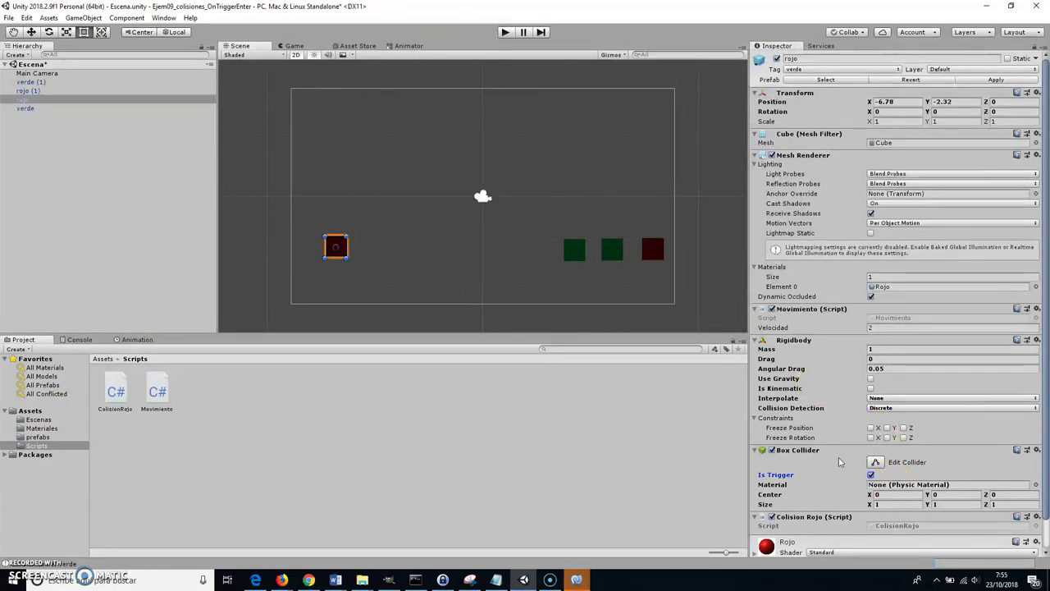
pyautogui.click(579, 253)
pyautogui.click(870, 476)
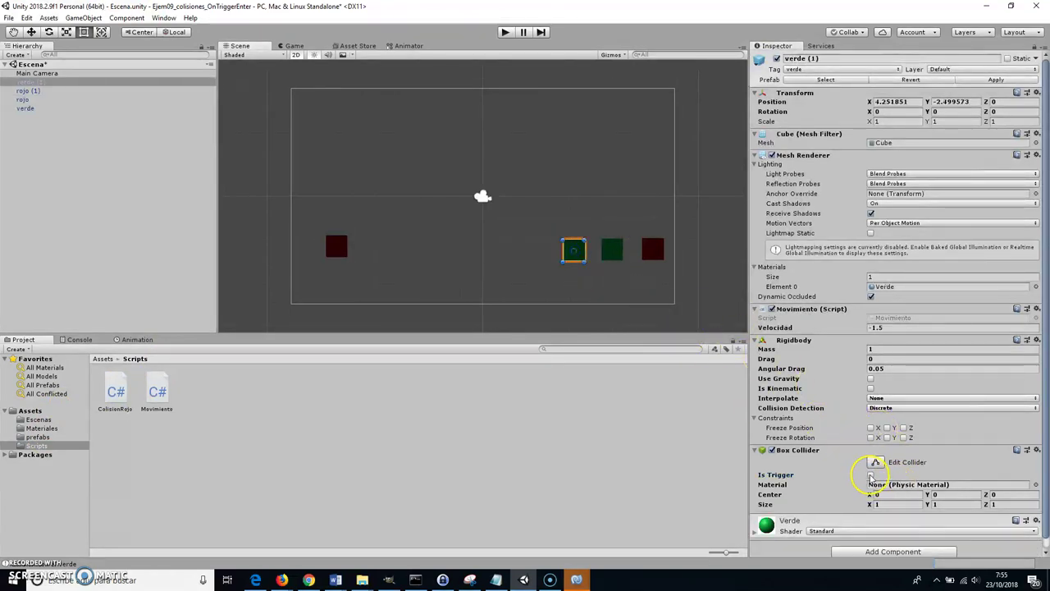
# - Run the scene, check the Console's OnTriggerEnter and 'Colisión con el verde' messages, then stop
pyautogui.click(504, 37)
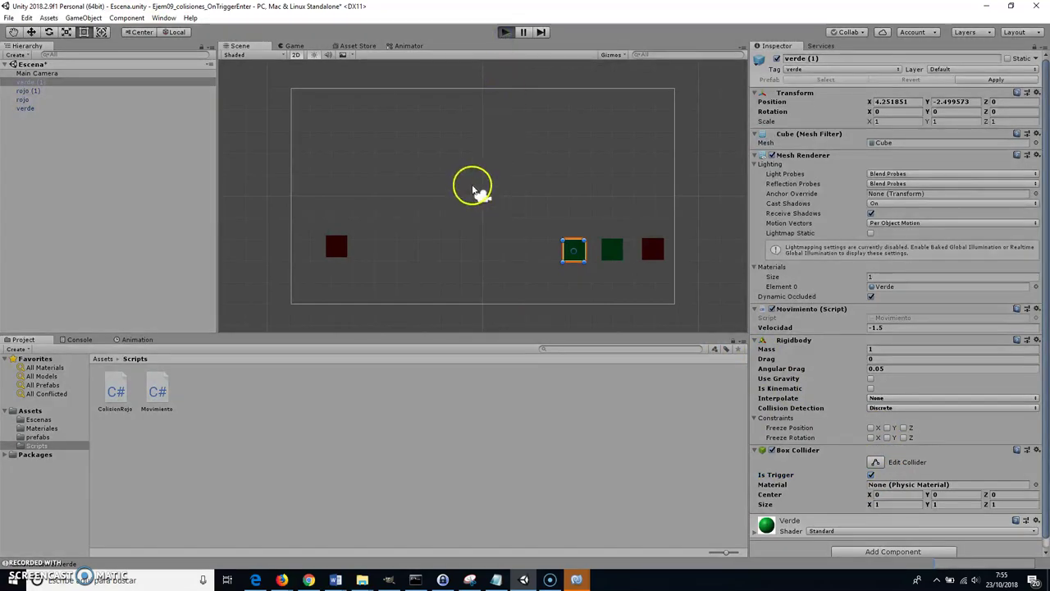
pyautogui.click(79, 338)
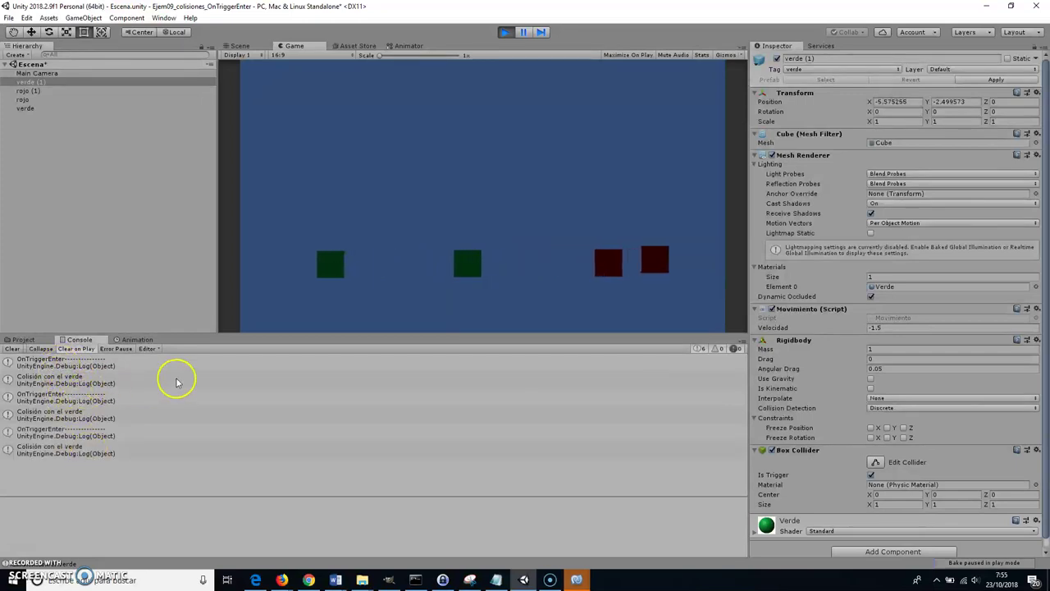
pyautogui.click(506, 32)
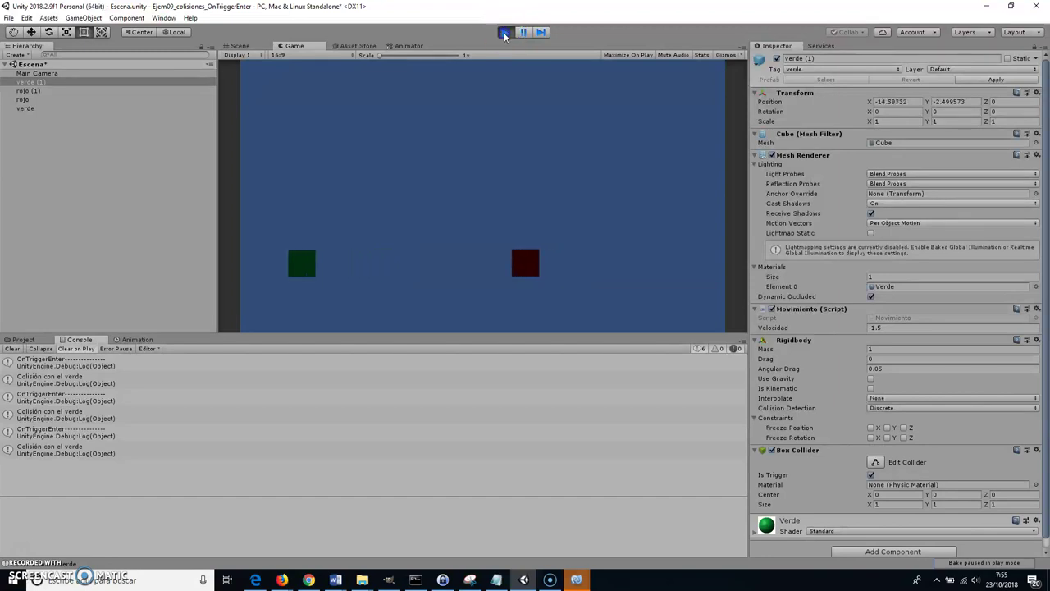